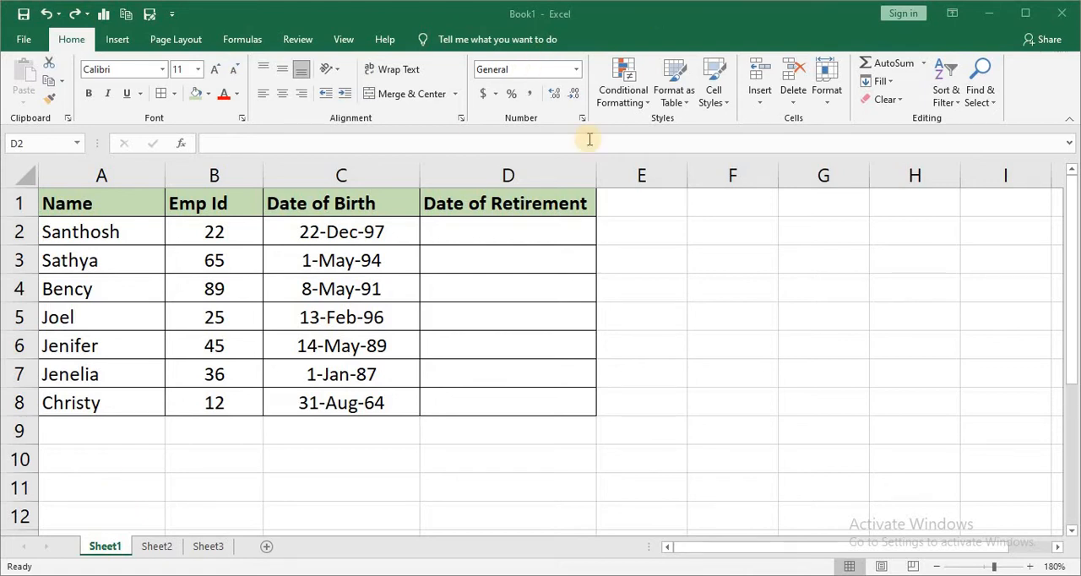
Copy the date formatting of cell C2 onto the empty Date of Retirement cell D2 with Format Painter.
click(515, 227)
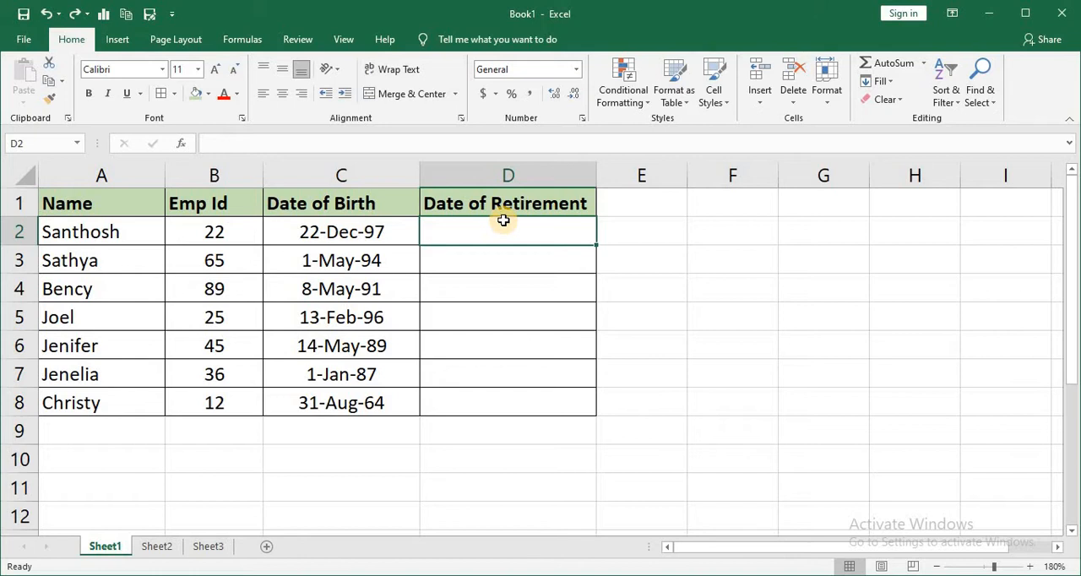
click(372, 230)
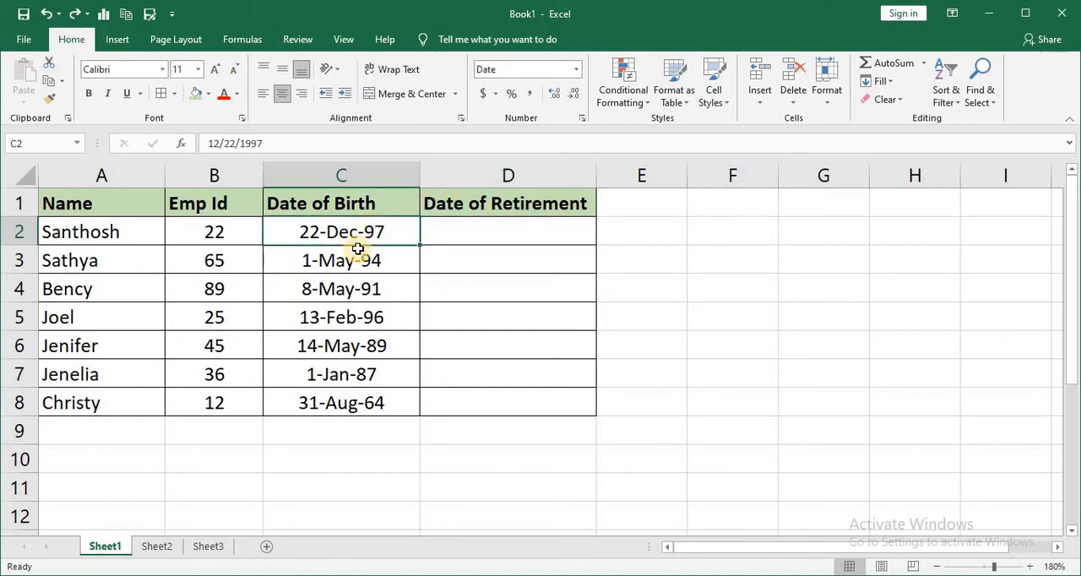
click(373, 206)
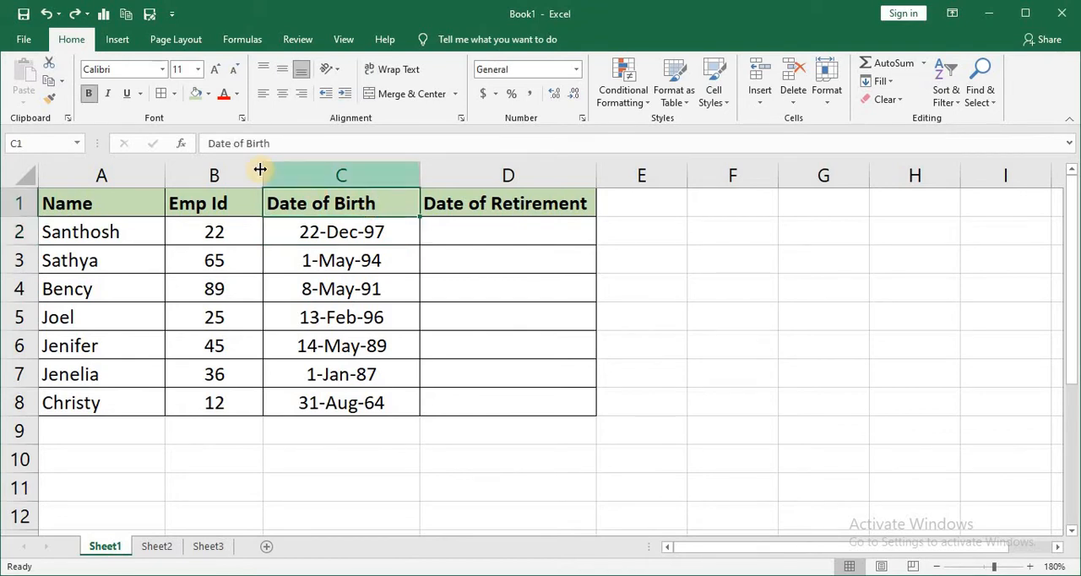
click(309, 234)
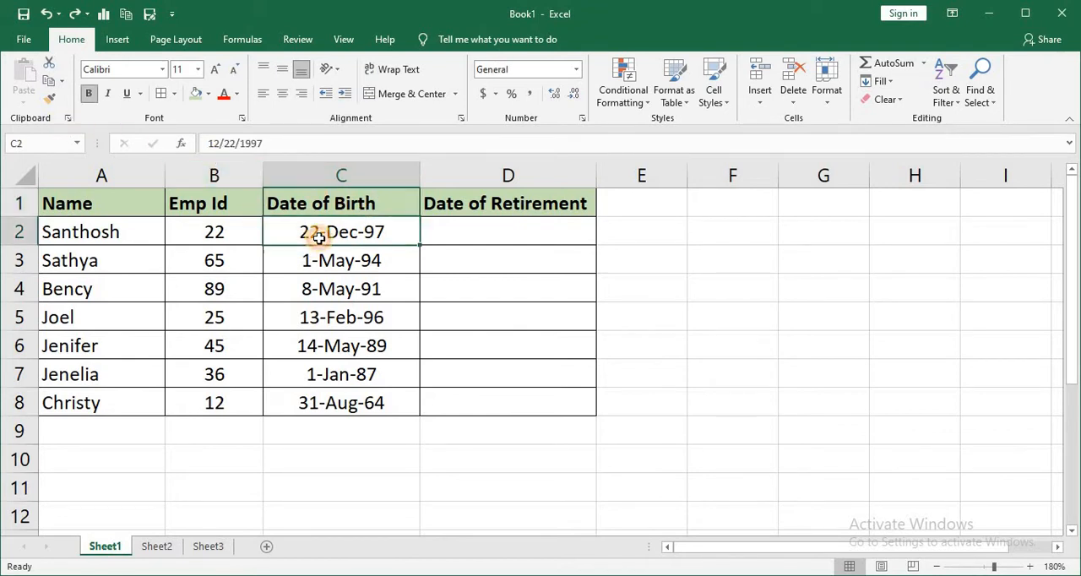
click(49, 99)
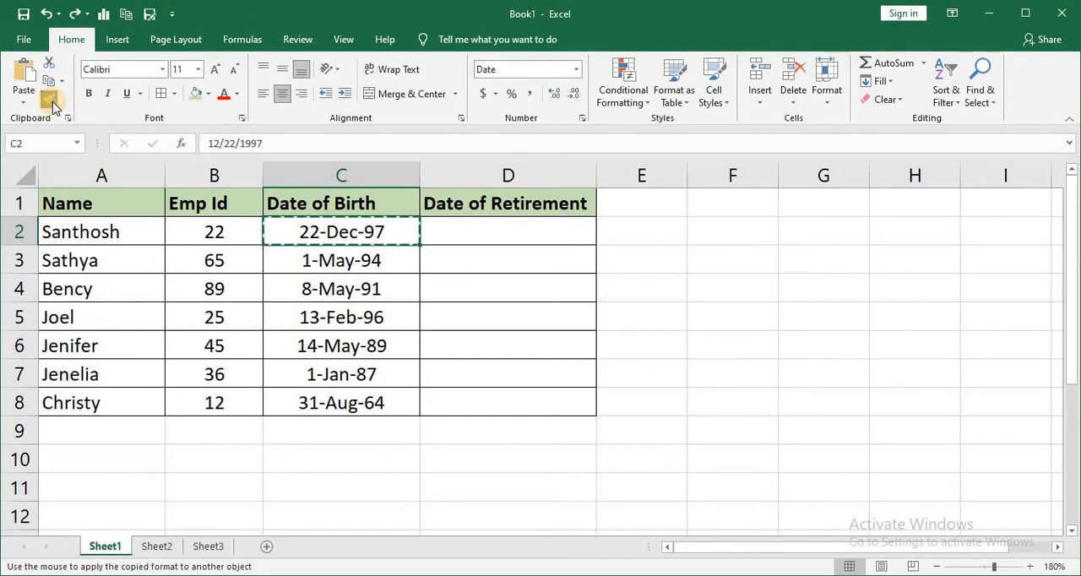
click(503, 232)
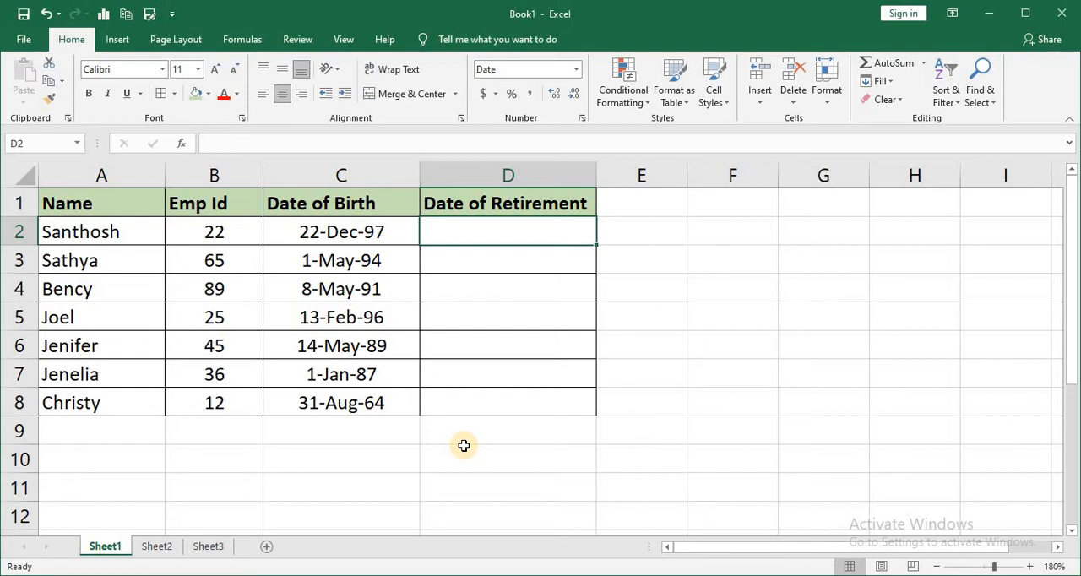
Enter the formula =EDATE(C2,60*12) in cell D2 to calculate the date of retirement at age 60.
text(=)
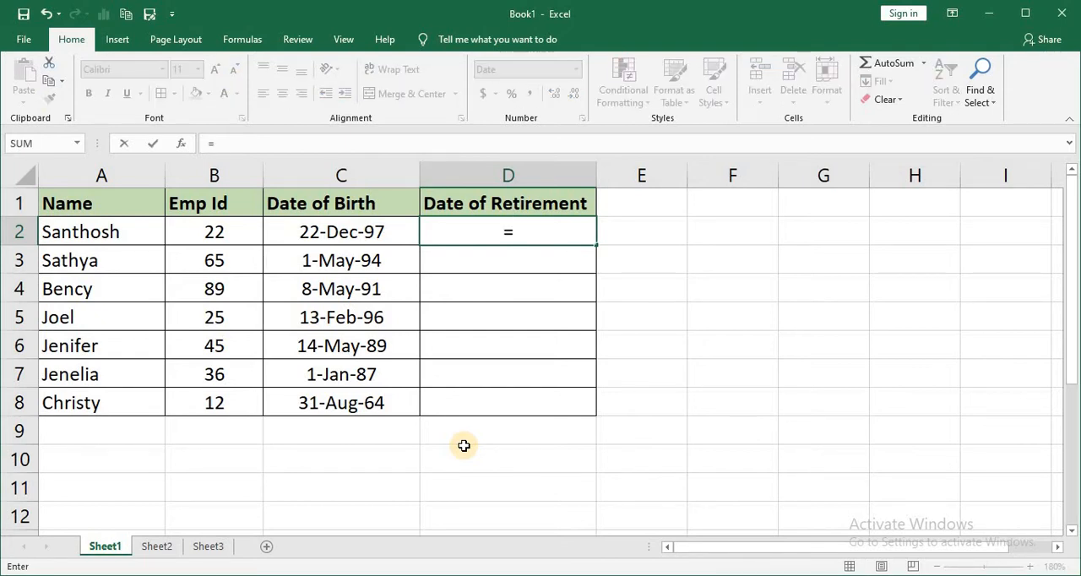
text(ed)
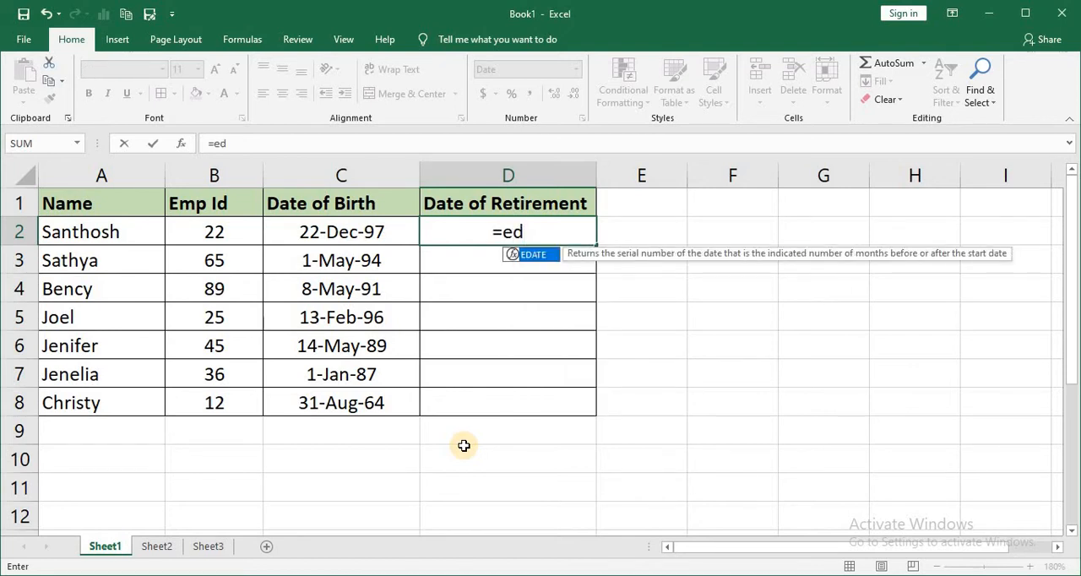
key(Tab)
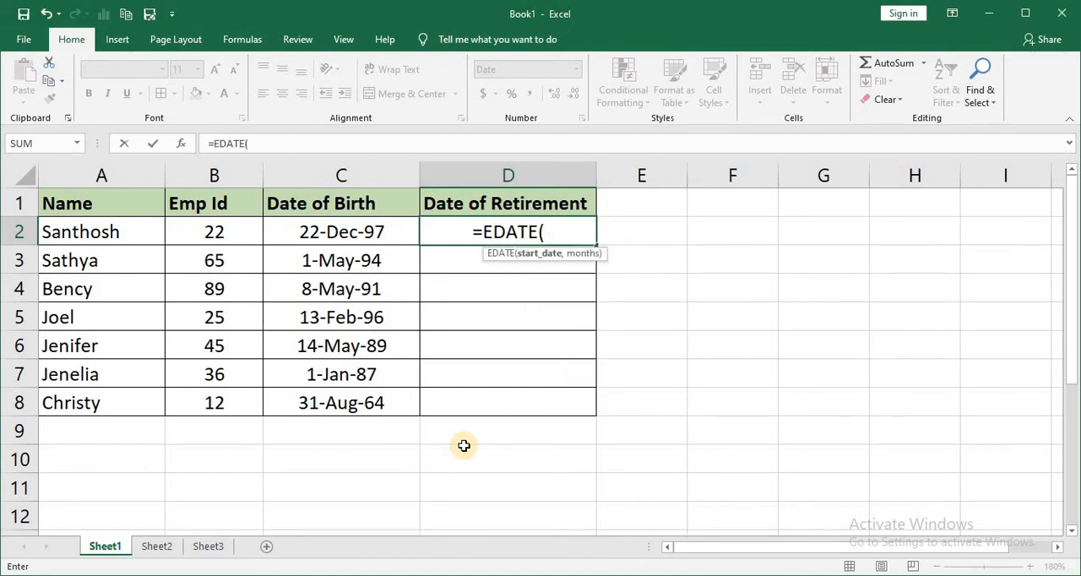
click(336, 234)
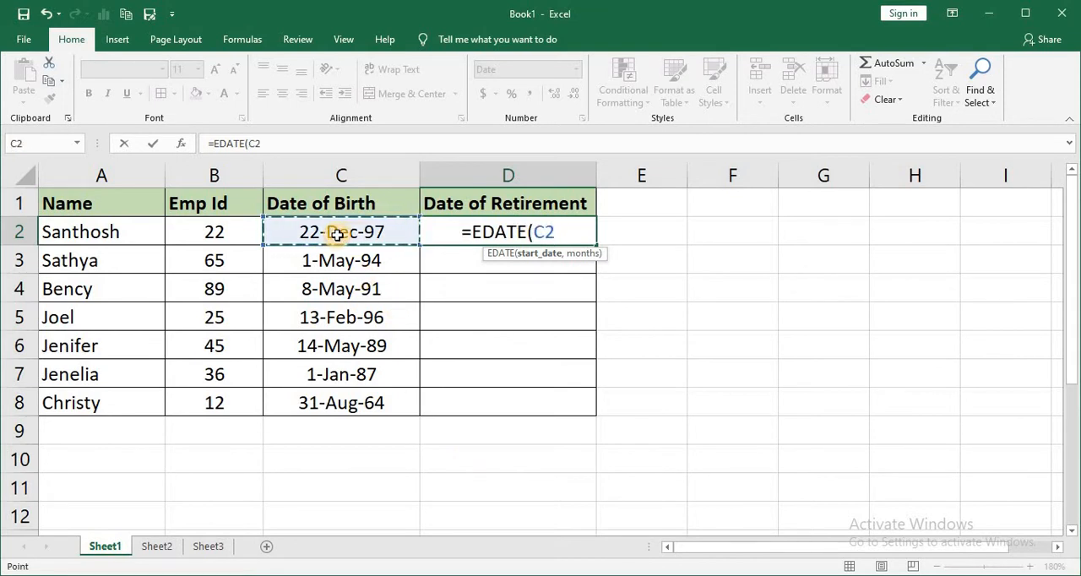
text(,)
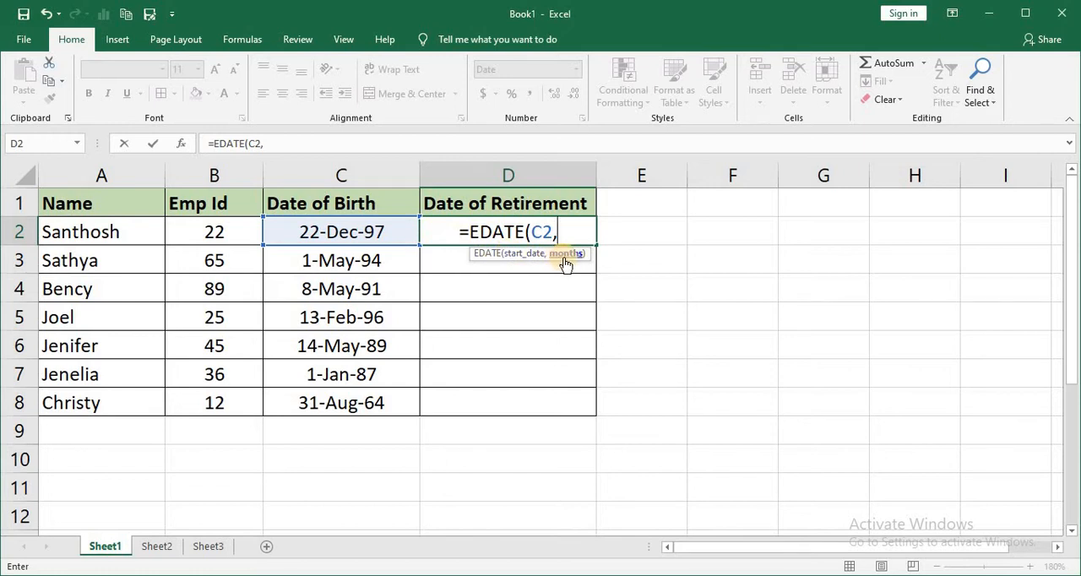
text(60)
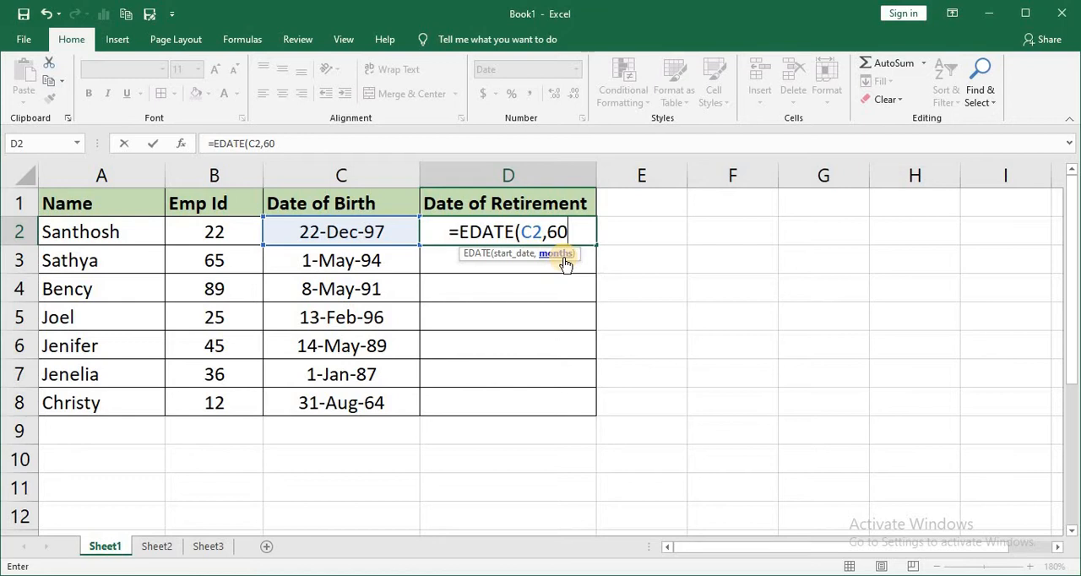
text(*)
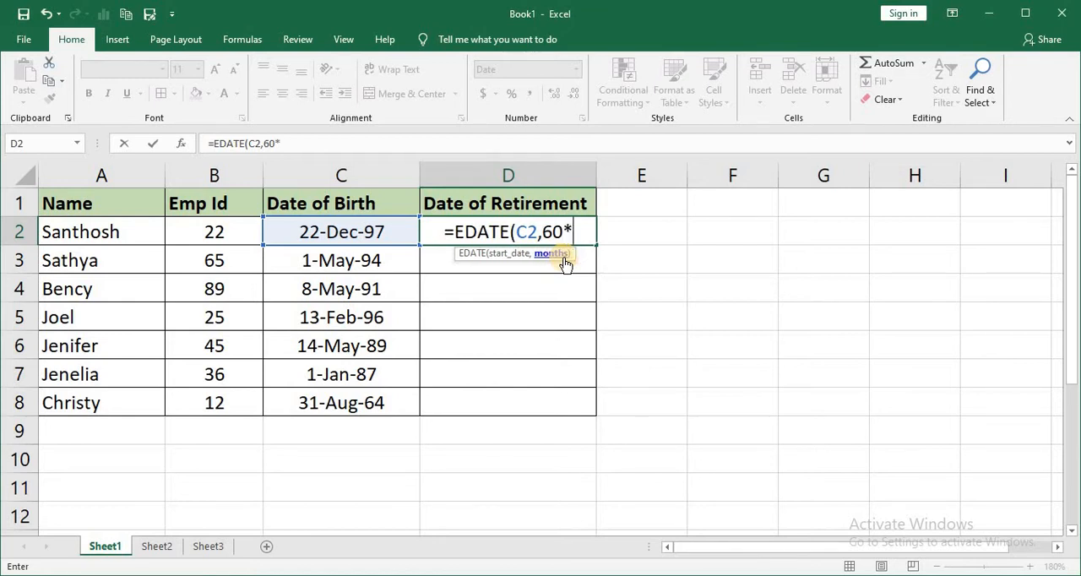
text(12)
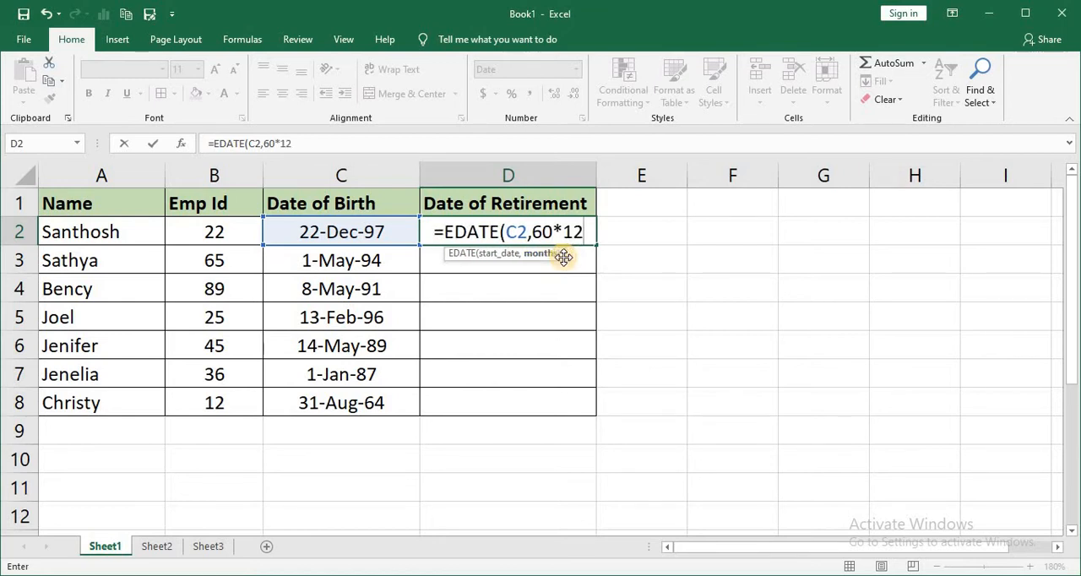
text())
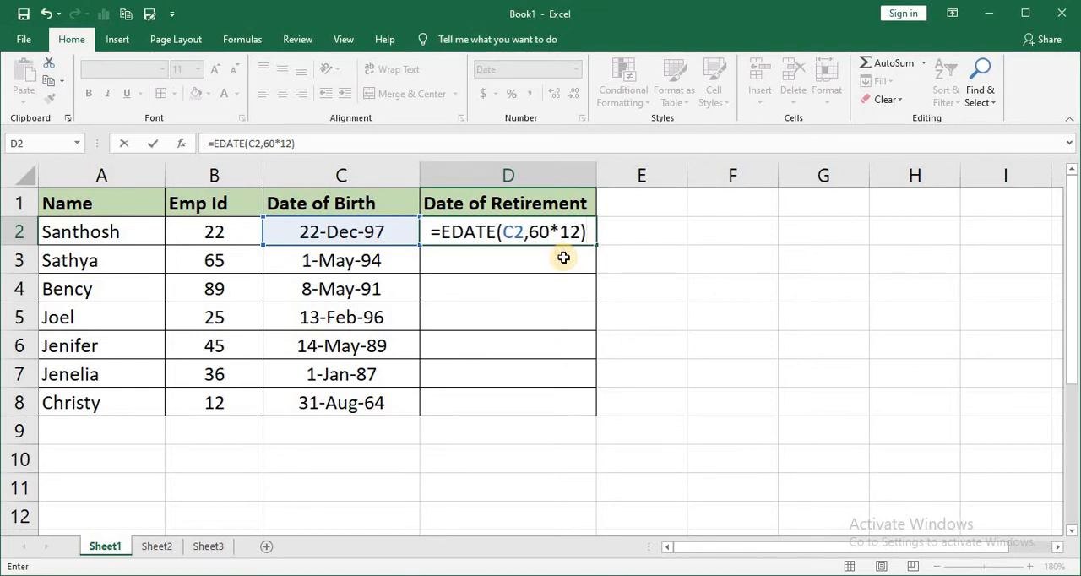
key(Return)
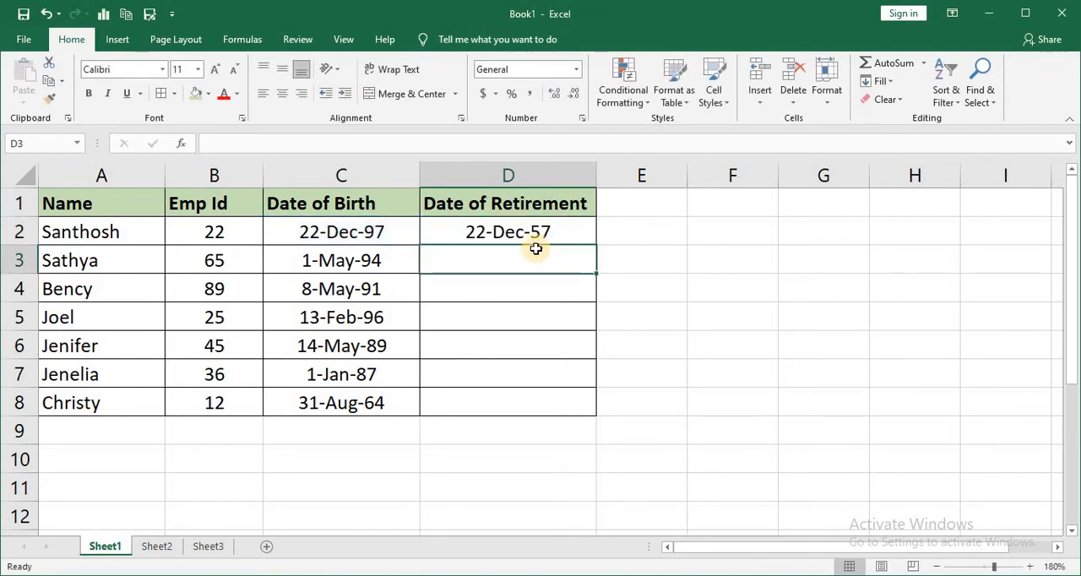
Fill the retirement formula from D2 down the Date of Retirement column through D8.
click(546, 224)
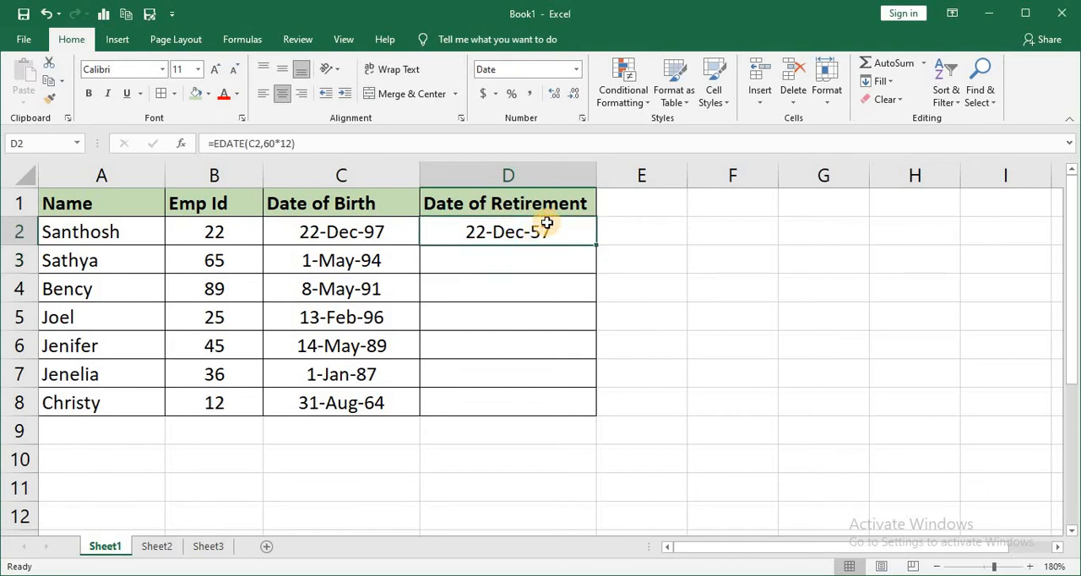
double_click(597, 245)
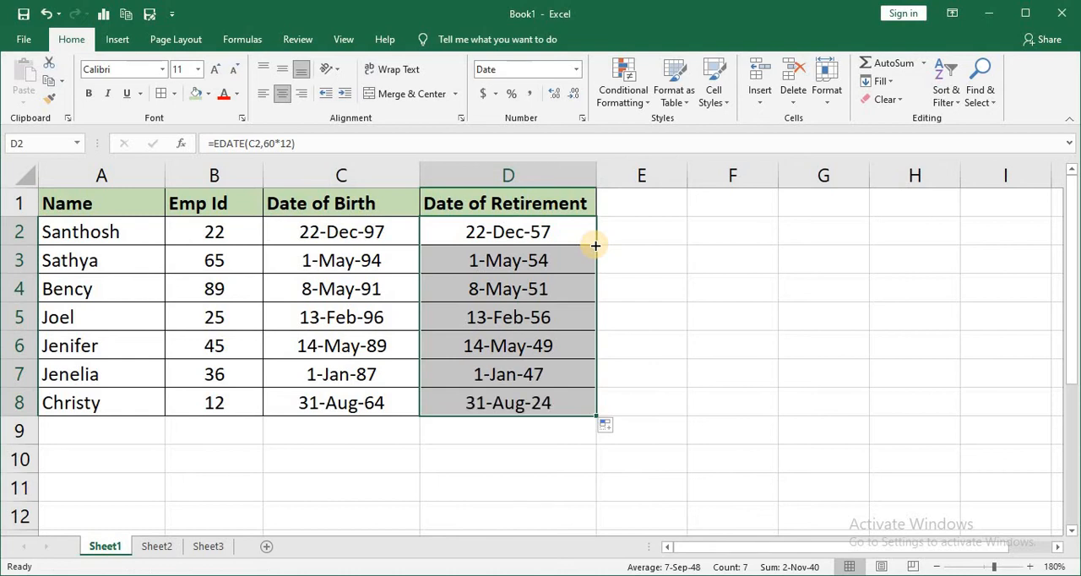
click(542, 235)
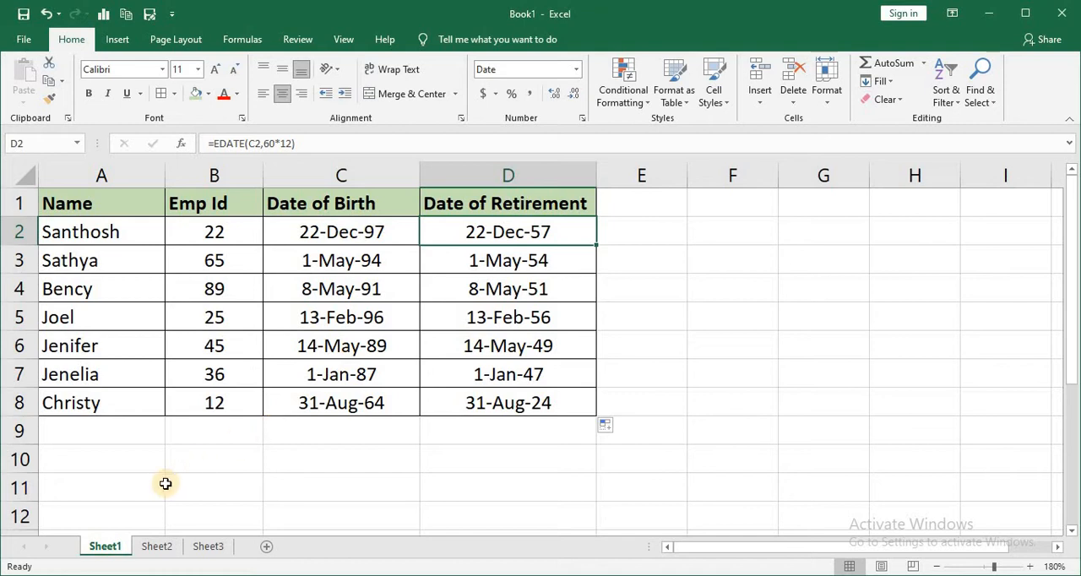
Review the Fundamental Rule 56(a) note on Sheet2 and check Sheet1 for birth dates falling on the 1st of a month.
click(156, 547)
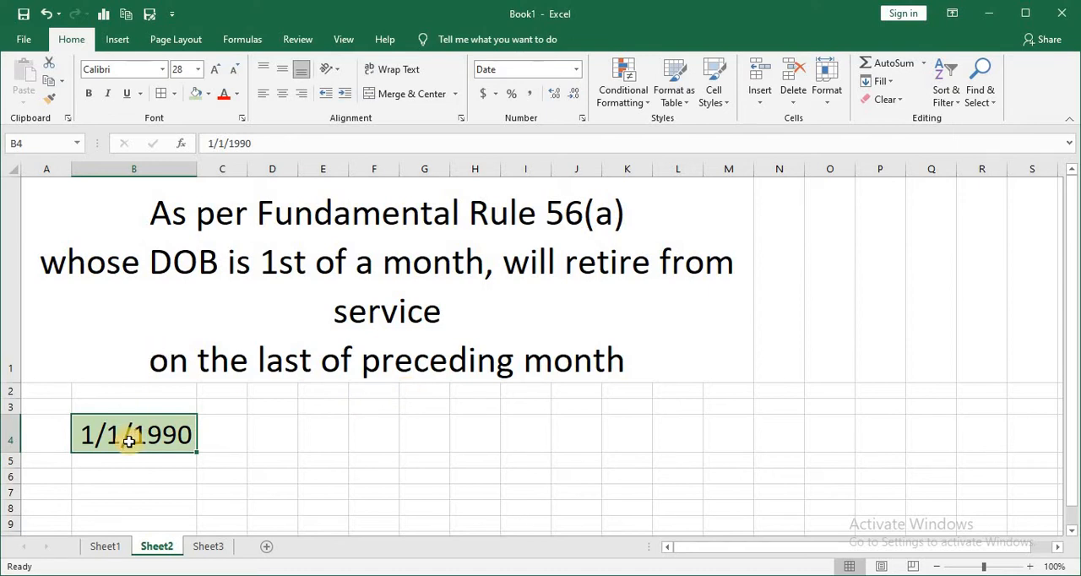
click(122, 464)
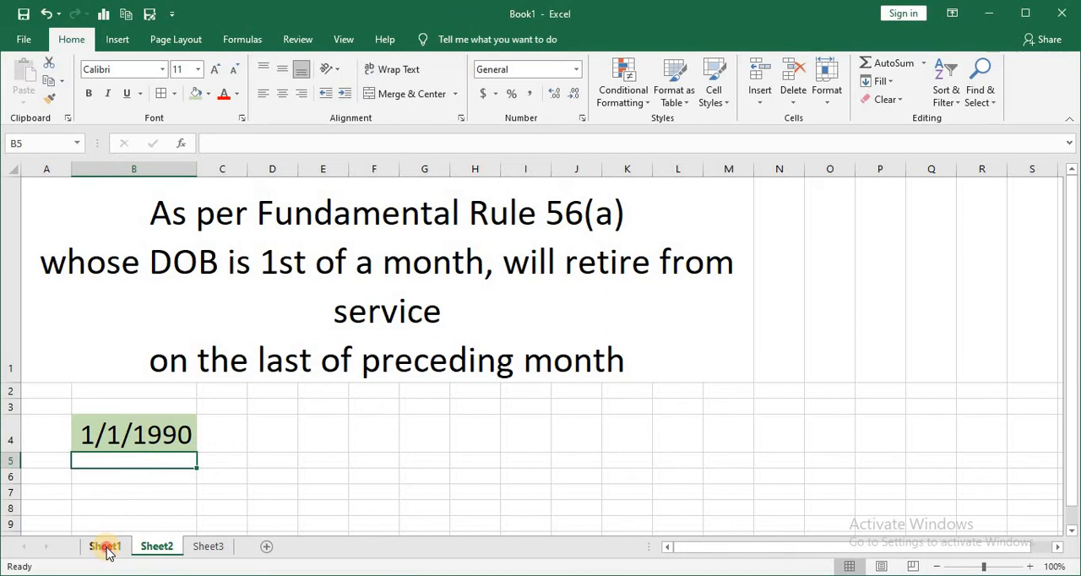
click(106, 548)
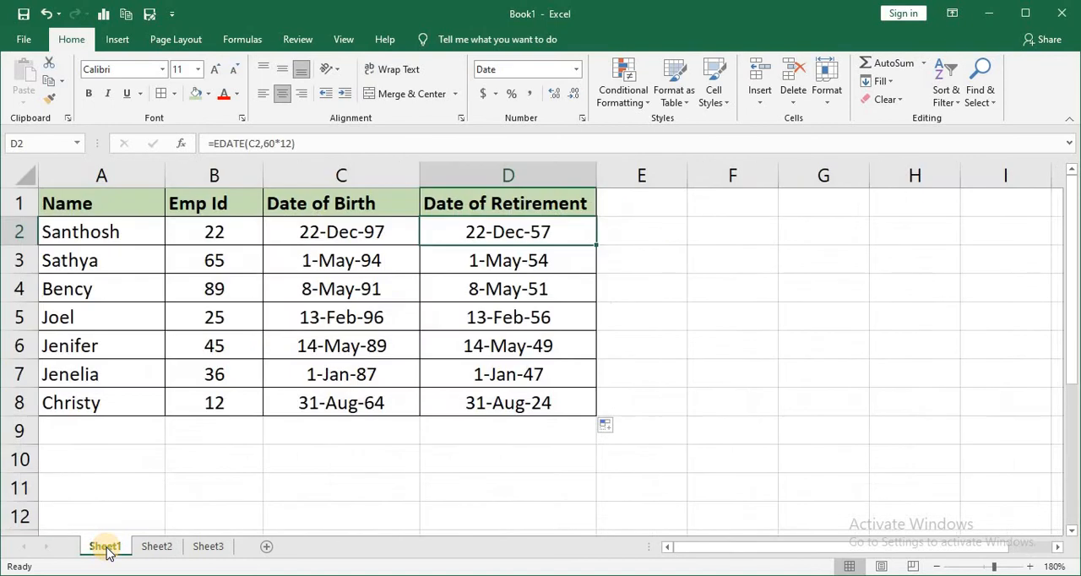
click(350, 266)
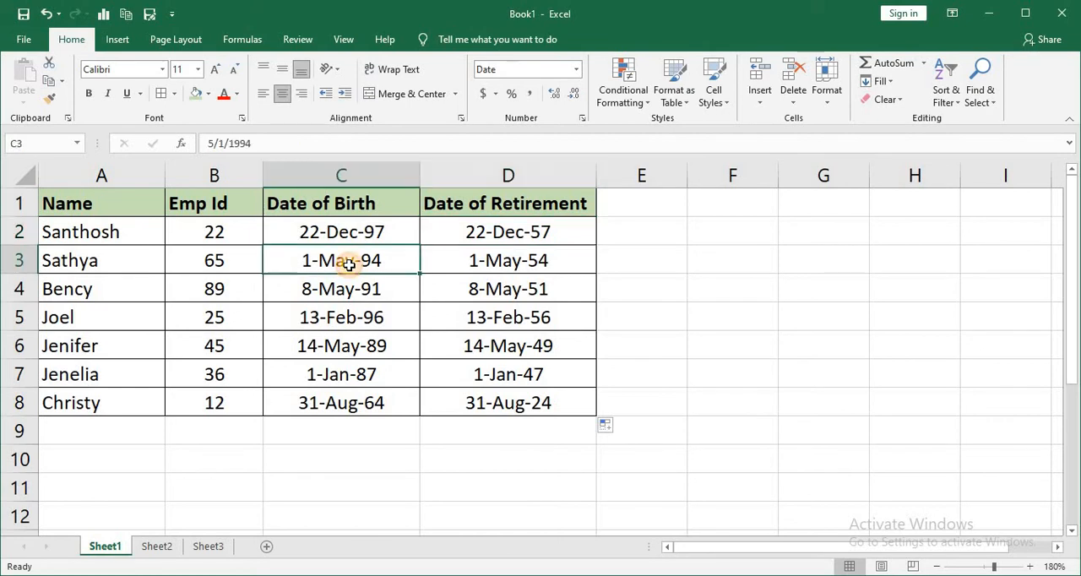
click(322, 377)
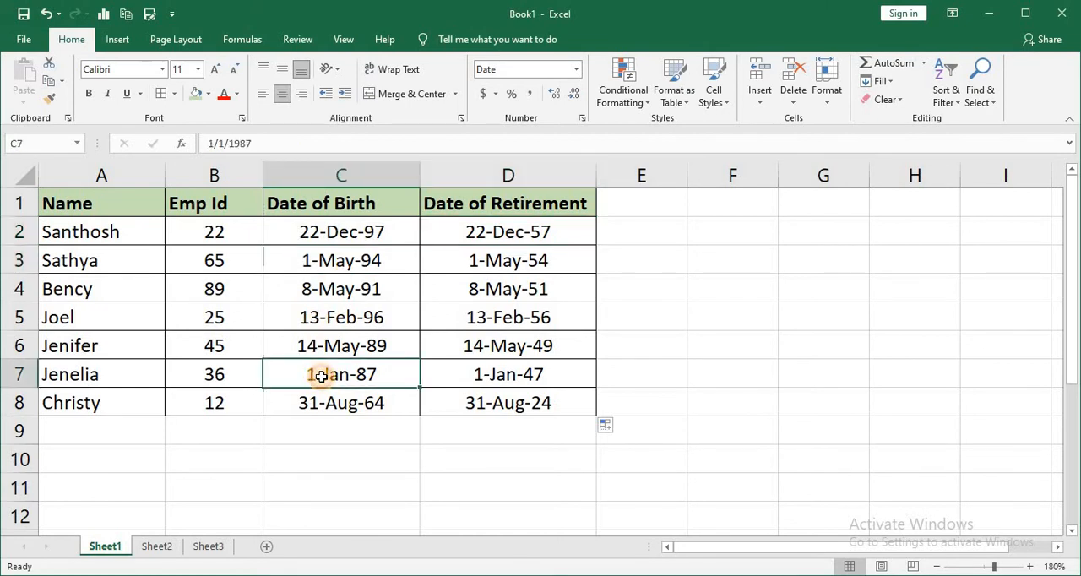
Edit D2's formula so that EDATE(C2,60*12) becomes the start date of an EOMONTH function.
click(495, 233)
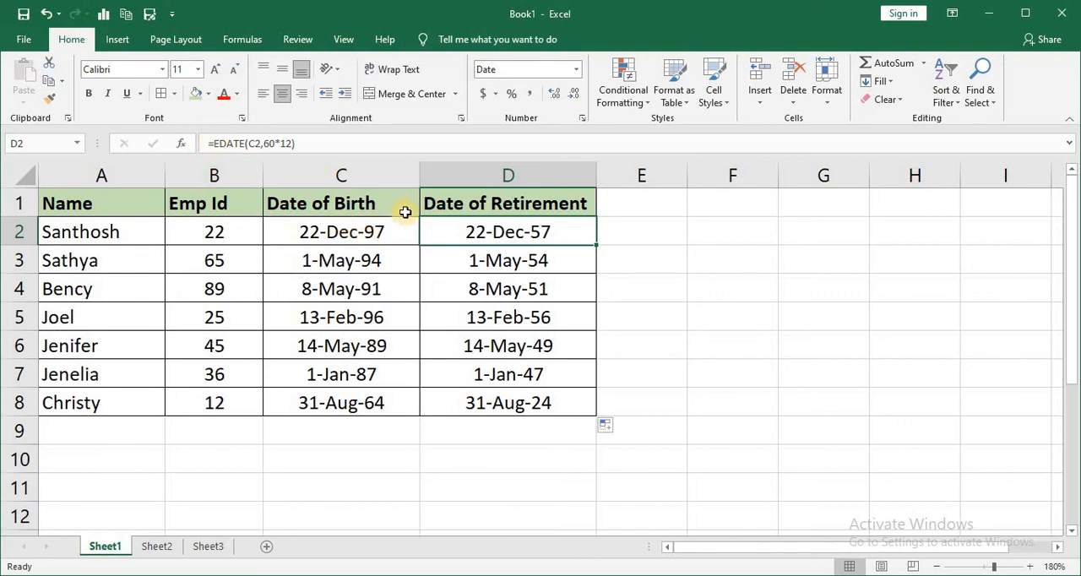
double_click(455, 235)
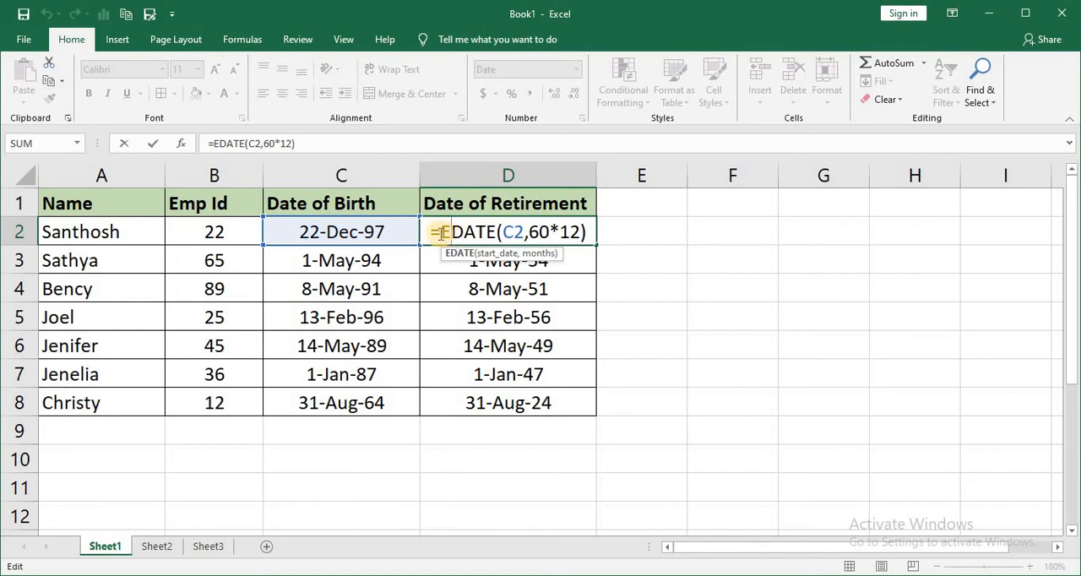
click(441, 234)
text(eo)
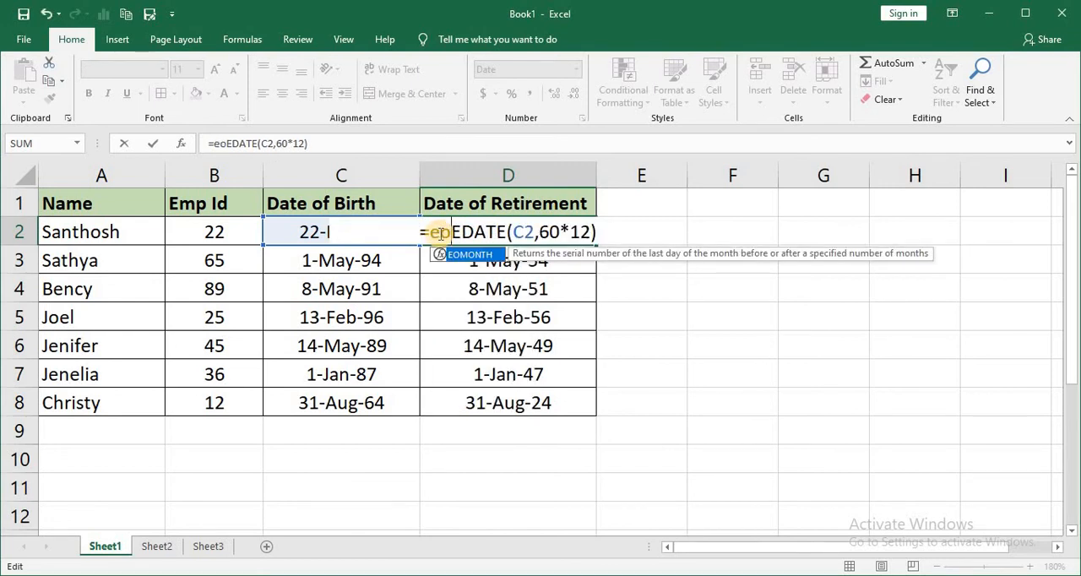
double_click(445, 254)
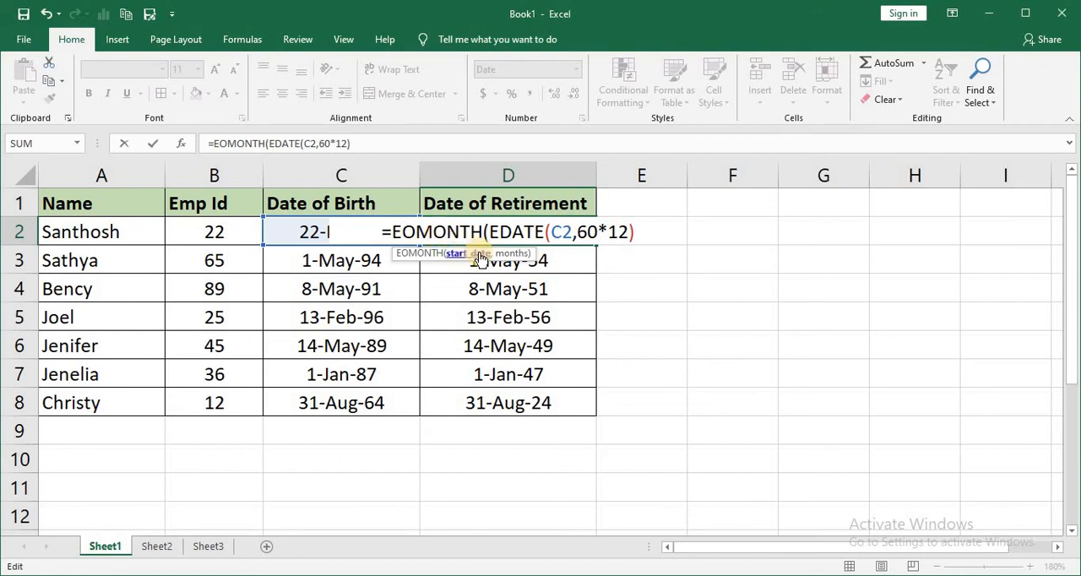
click(639, 232)
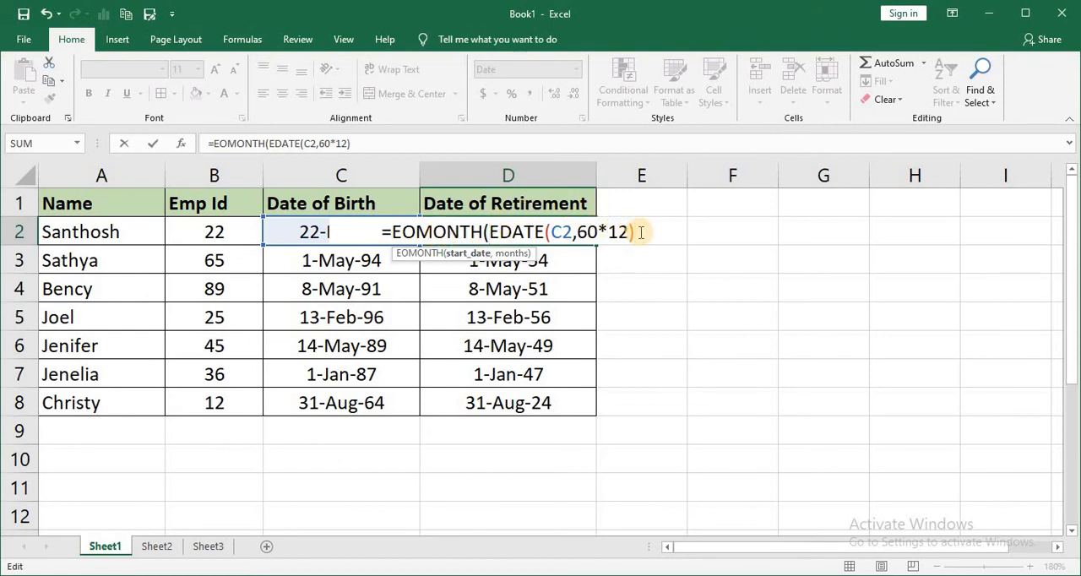
text(,)
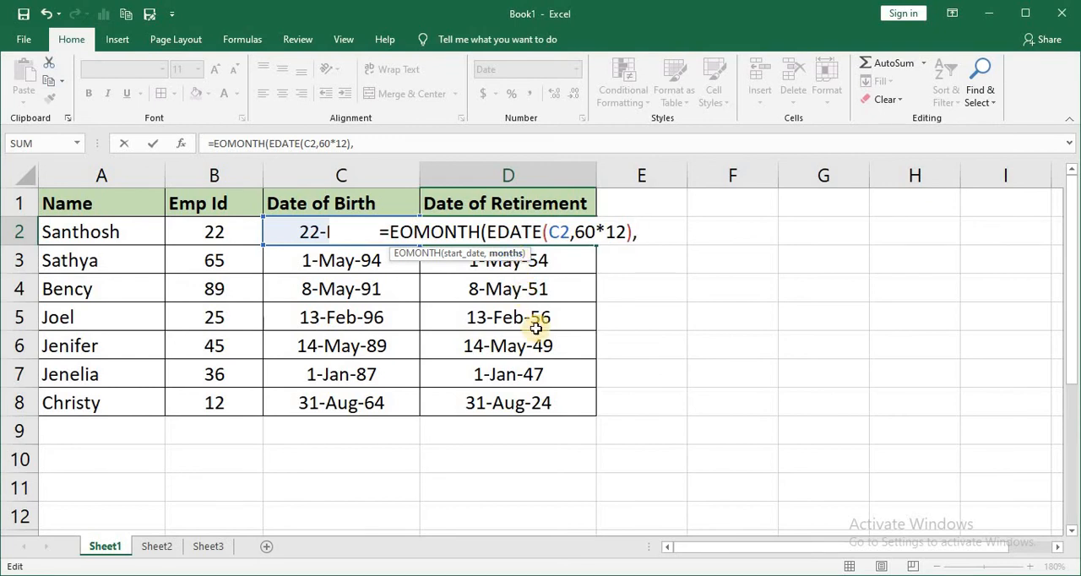
text(0)
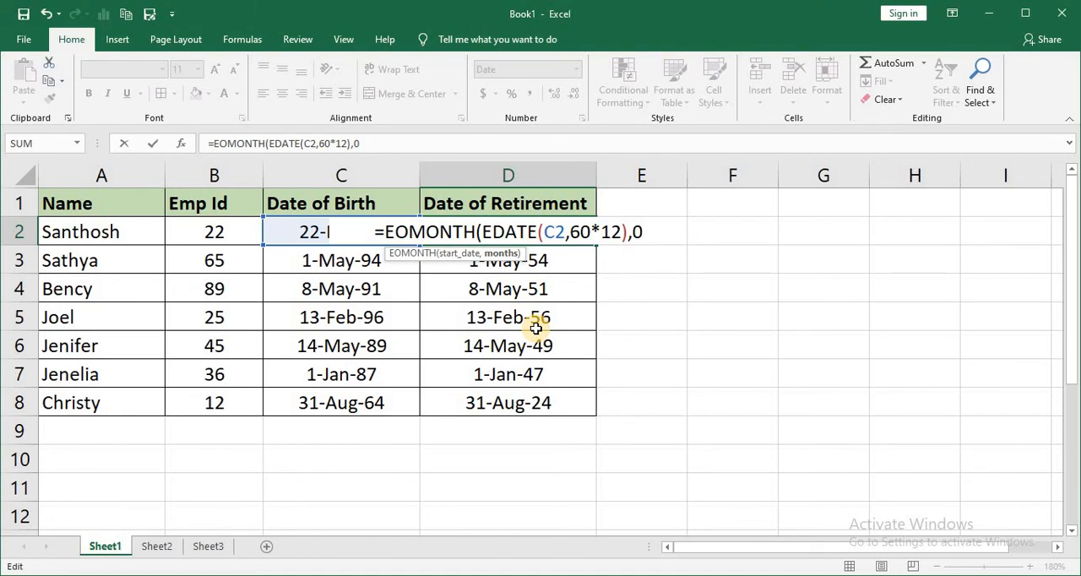
key(BackSpace)
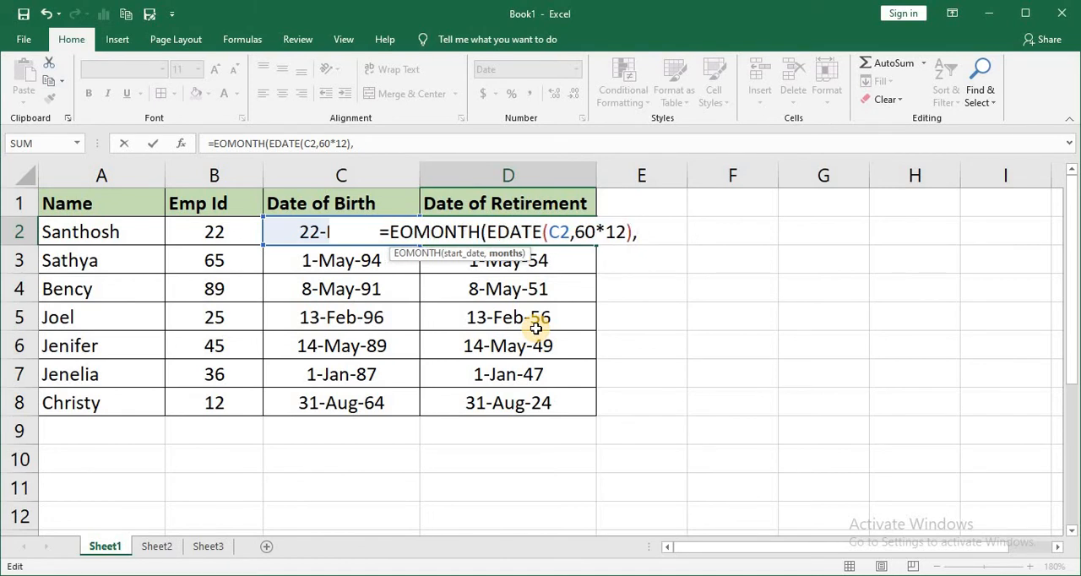
text(1)
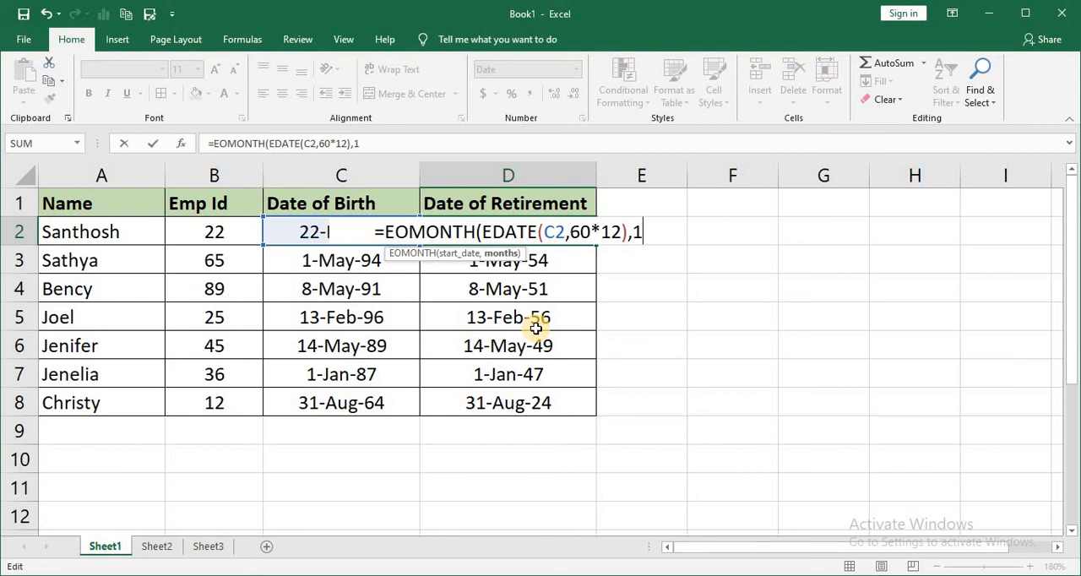
key(BackSpace)
text(-1)
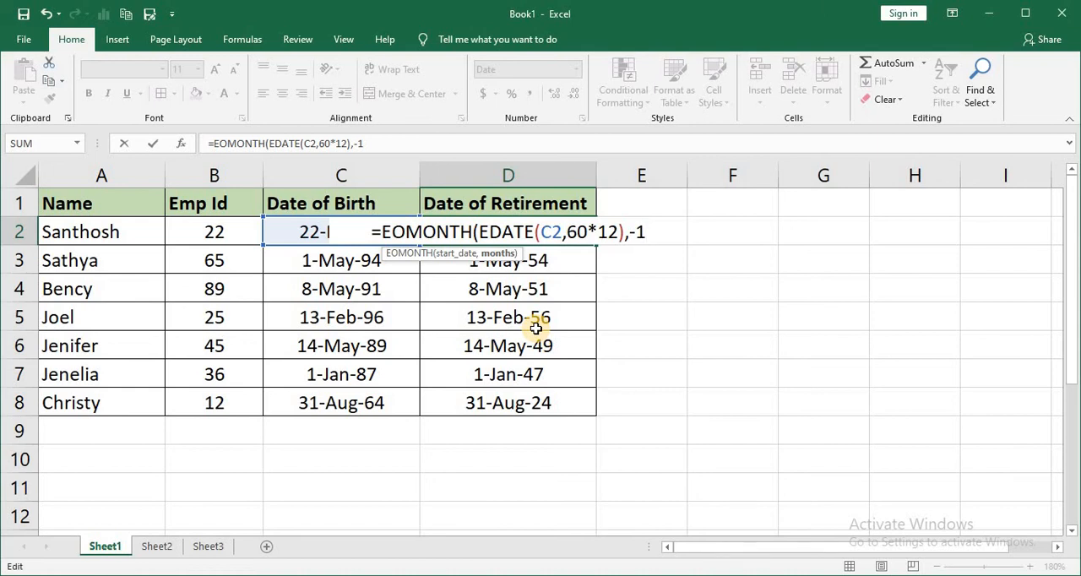
key(BackSpace)
key(BackSpace)
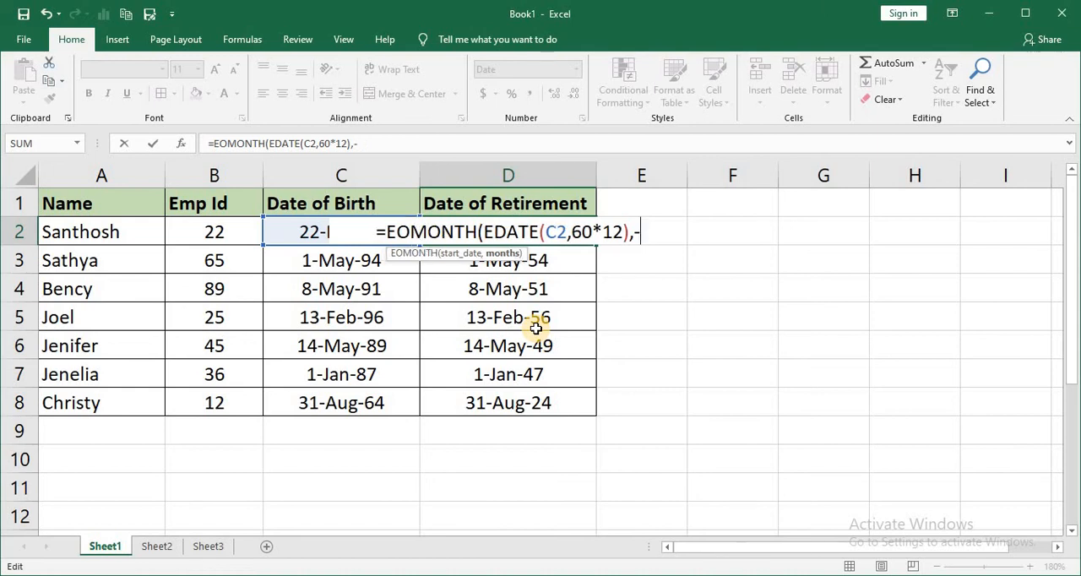
Complete D2's formula as =EOMONTH(EDATE(C2,60*12),0) and fill it down the Date of Retirement column through D8.
text(0)
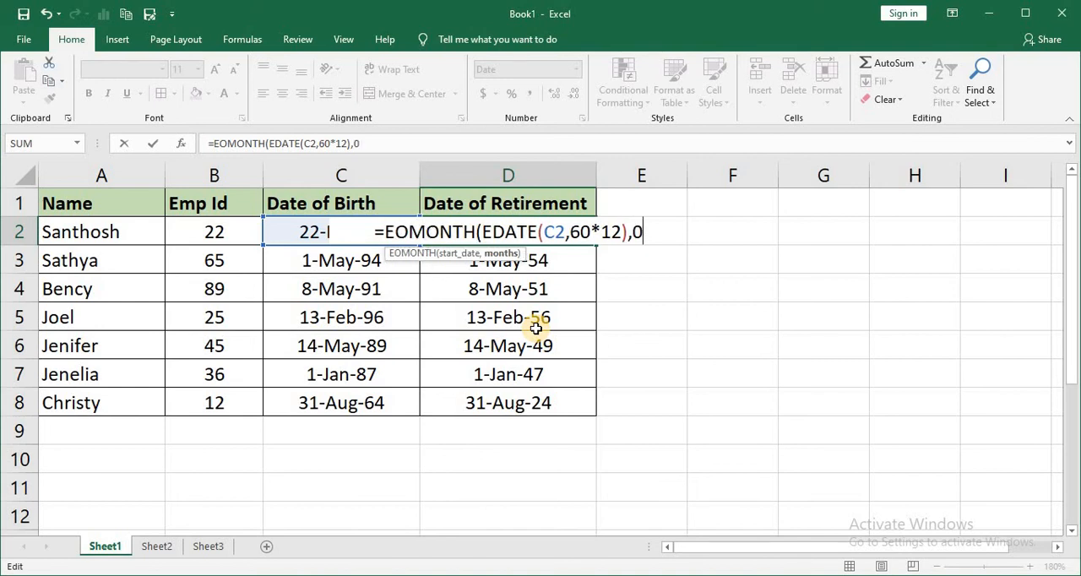
text())
key(Return)
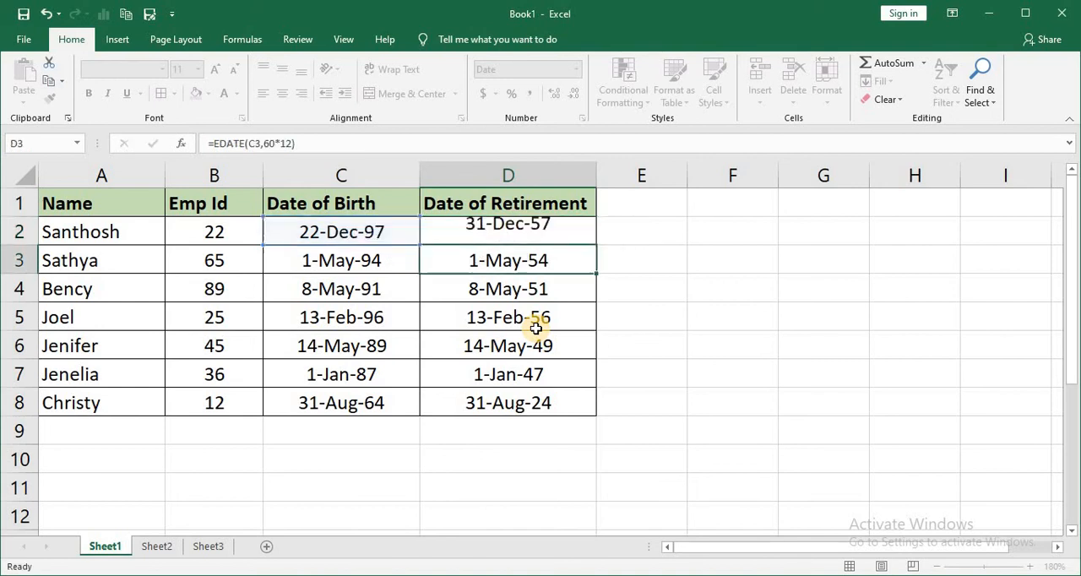
key(Up)
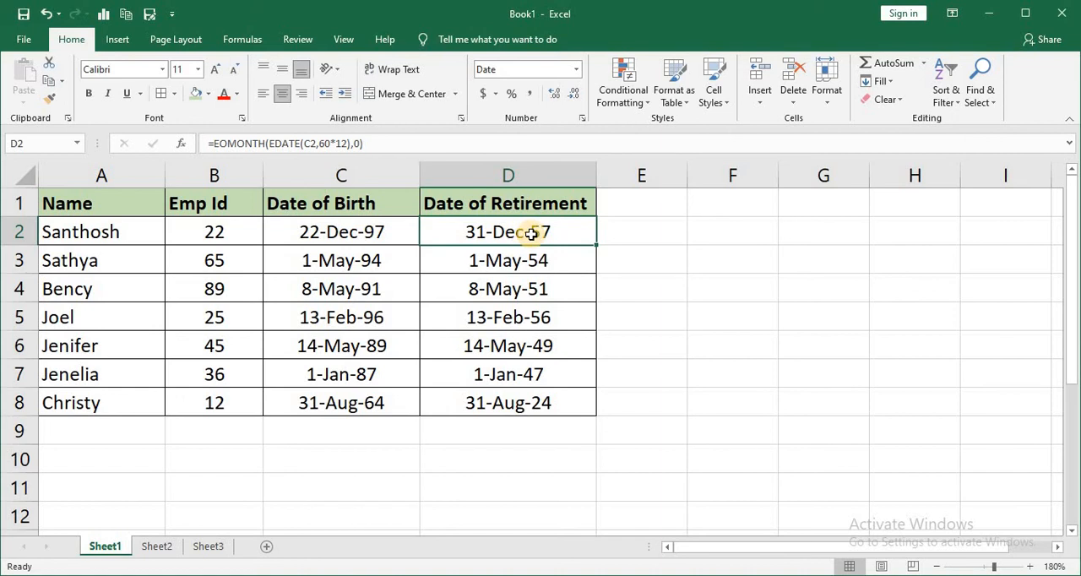
double_click(597, 246)
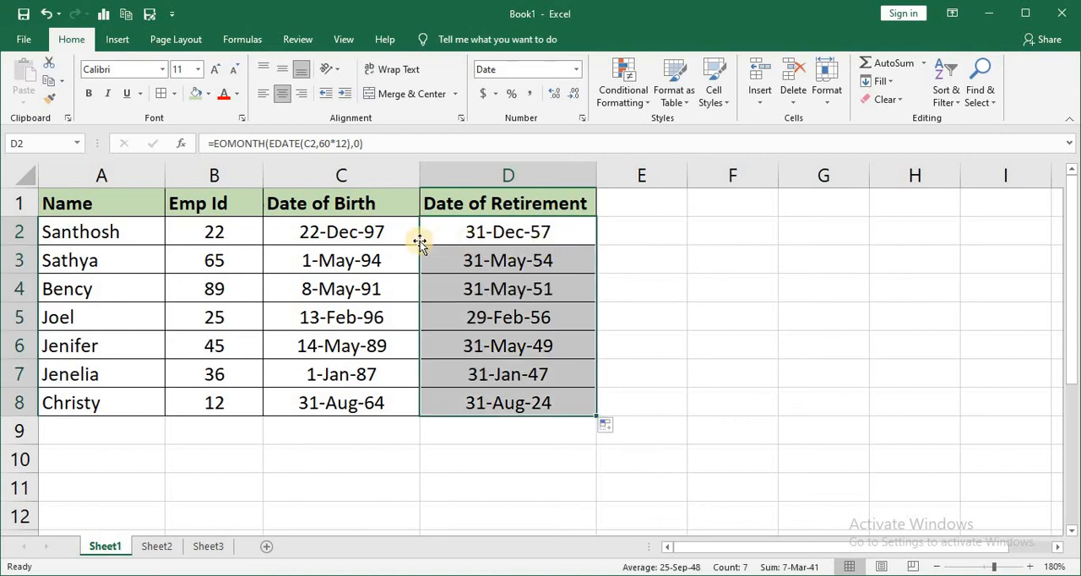
Change the EDATE start date in D2's formula to C2-1 and fill the revised formula down through D8.
click(356, 269)
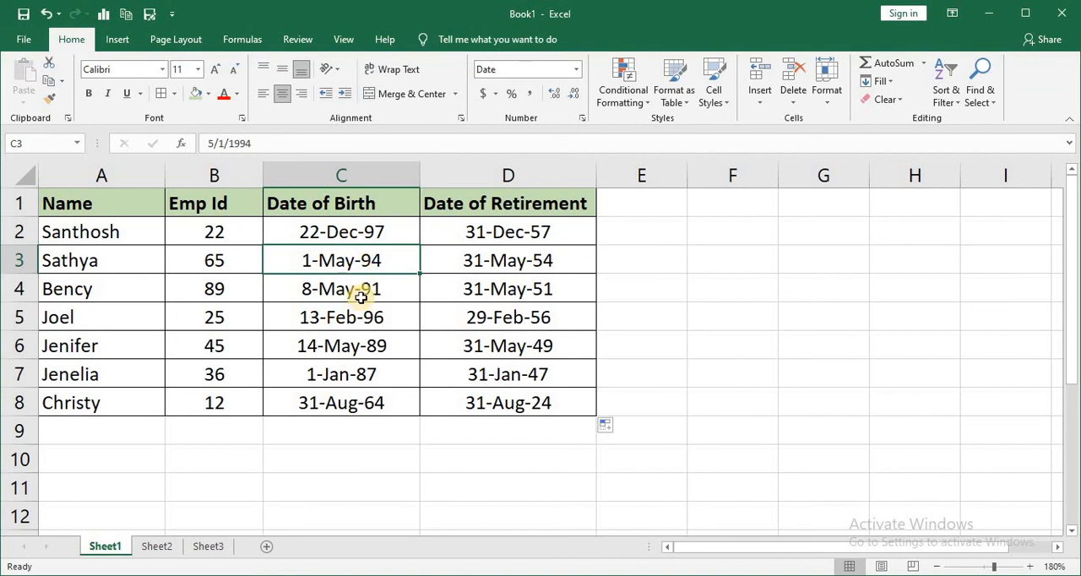
click(358, 373)
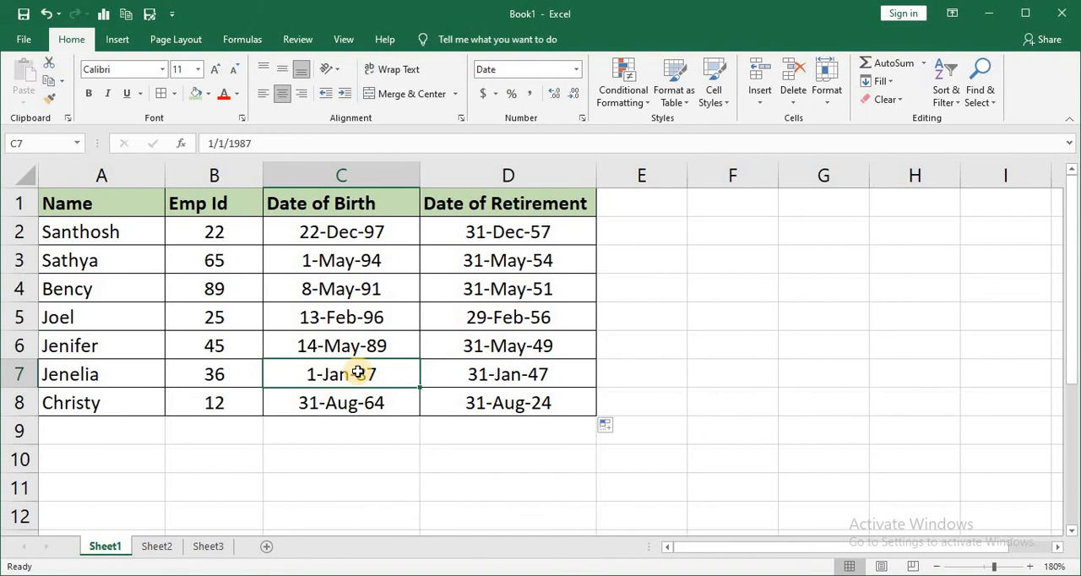
click(532, 226)
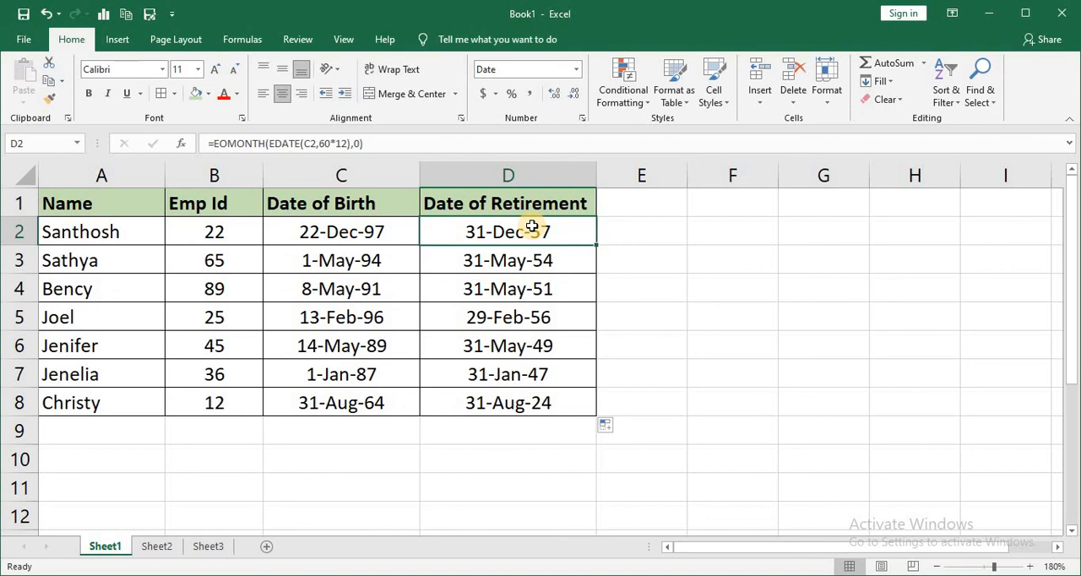
double_click(533, 226)
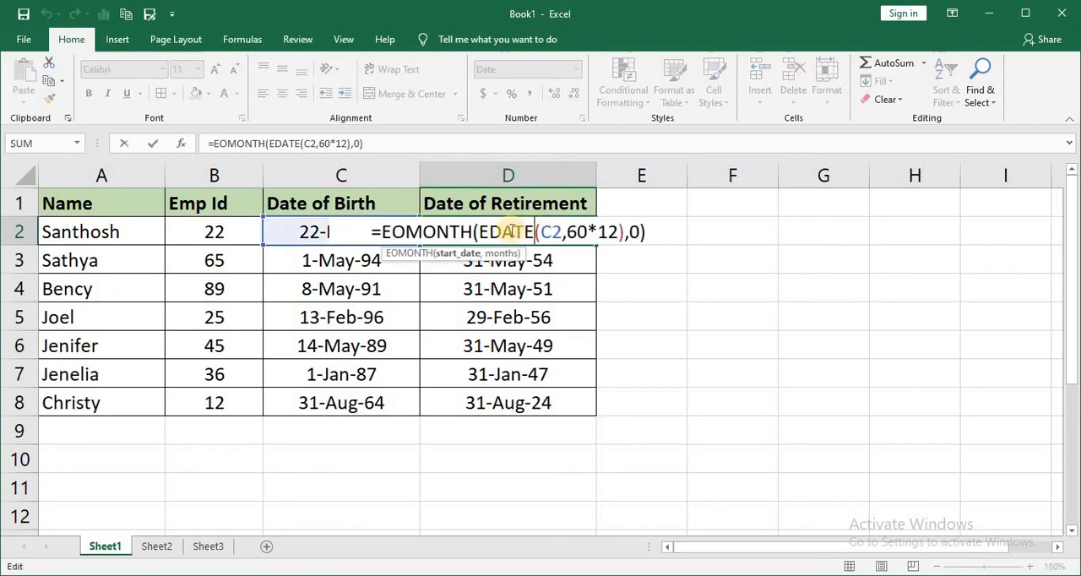
click(559, 233)
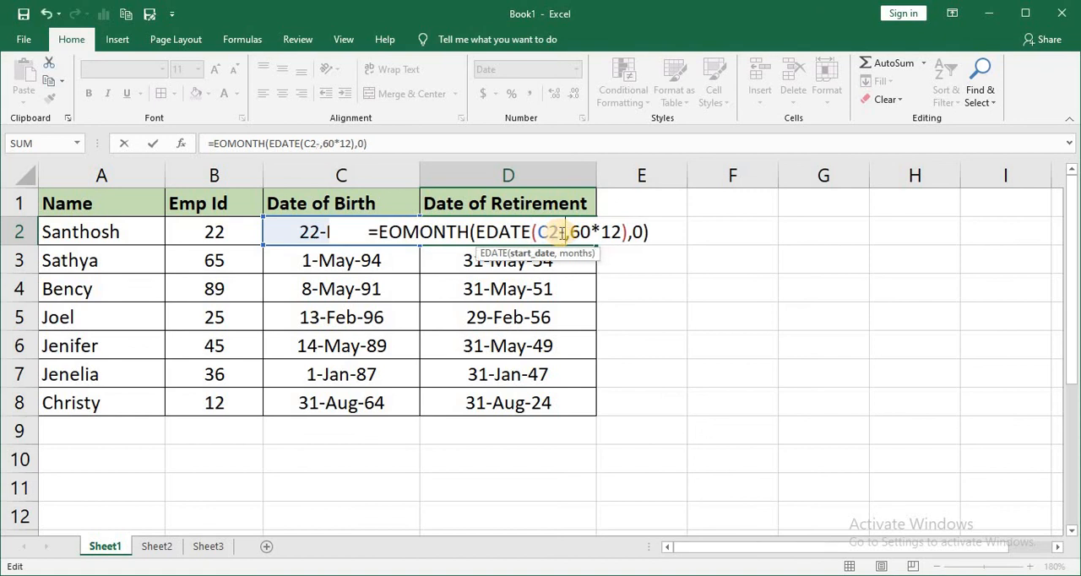
text(-1)
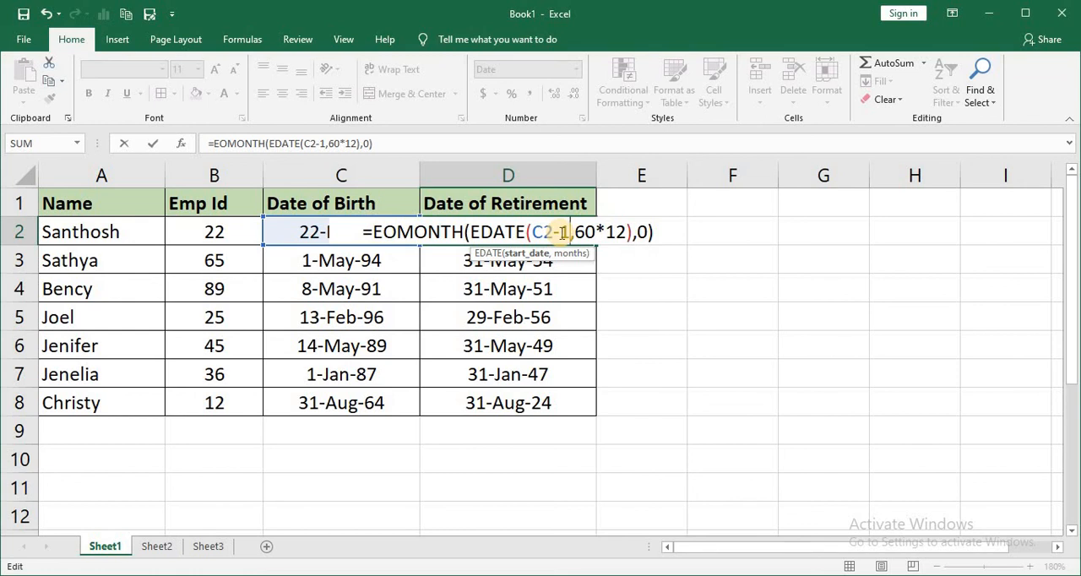
key(Return)
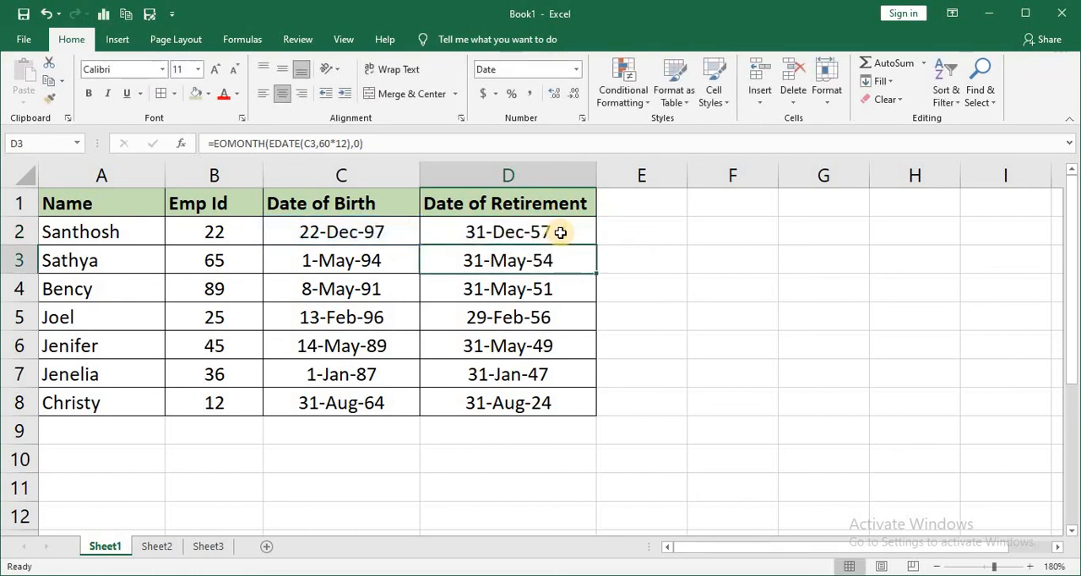
click(560, 233)
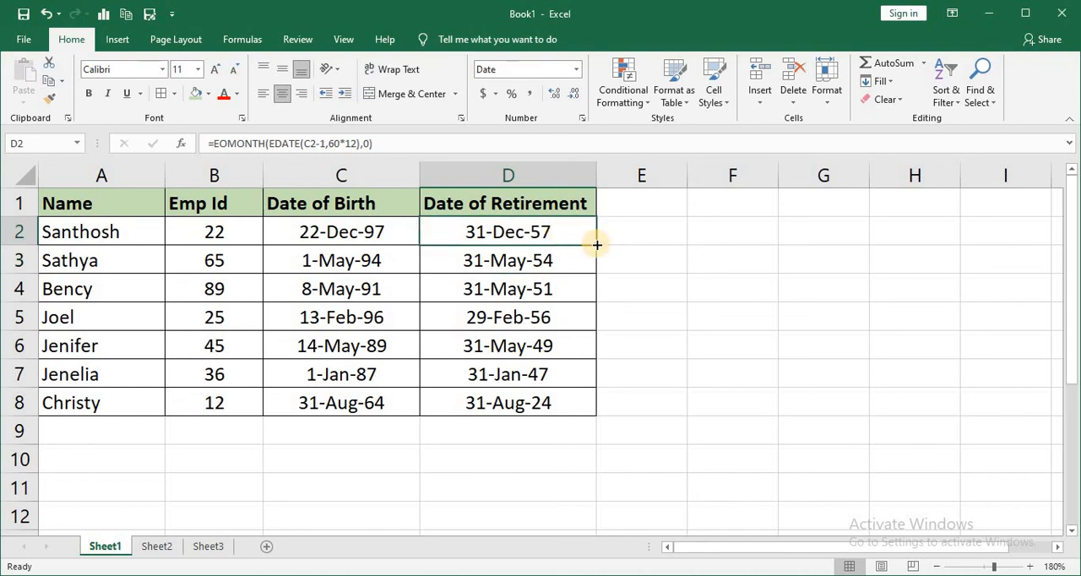
double_click(596, 244)
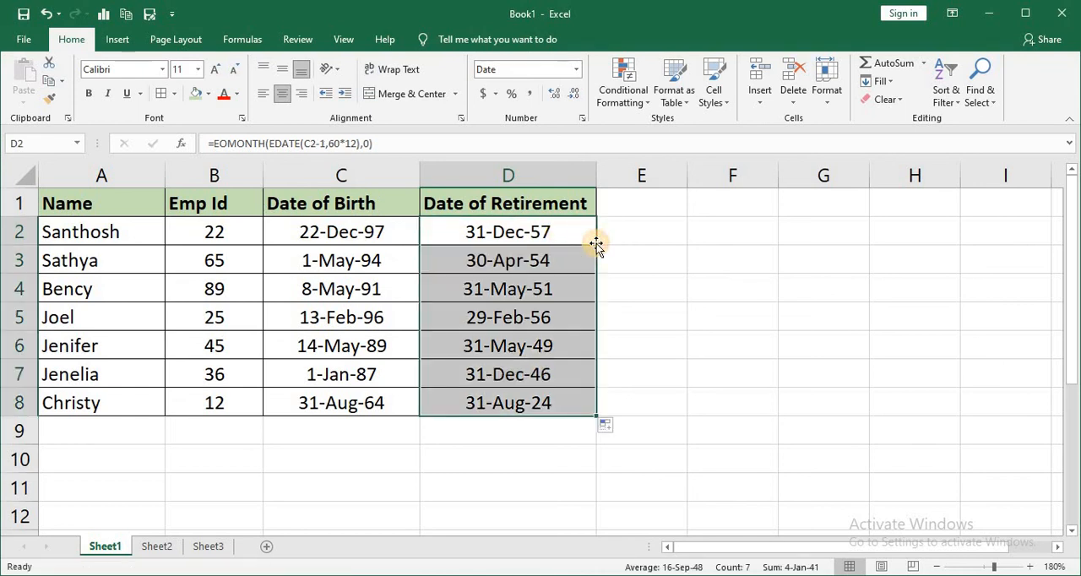
Compare the birth and retirement dates in rows 3 and 7, where births fall on the 1st, and check D8.
click(332, 255)
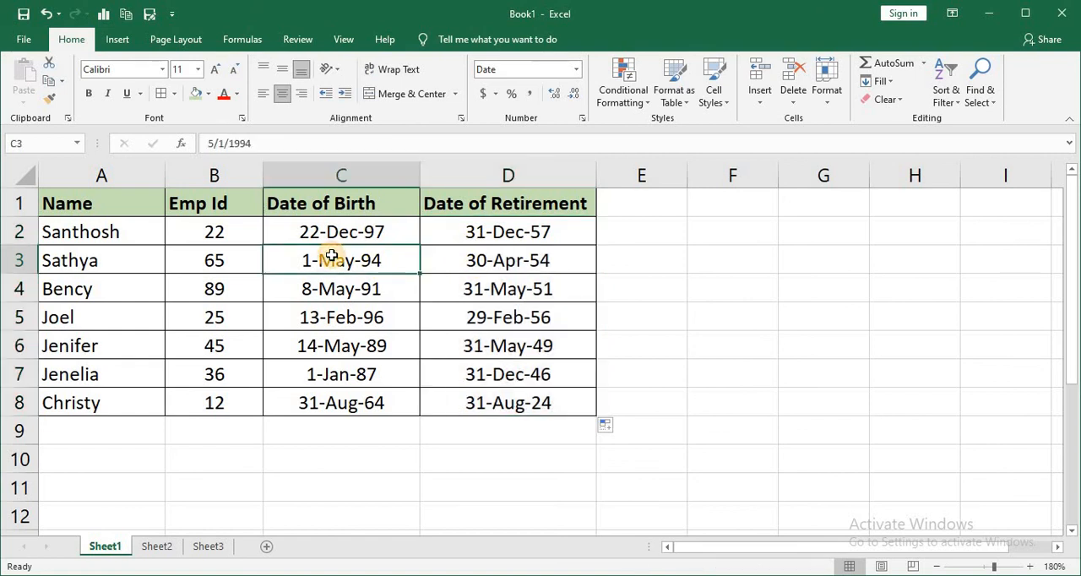
click(465, 262)
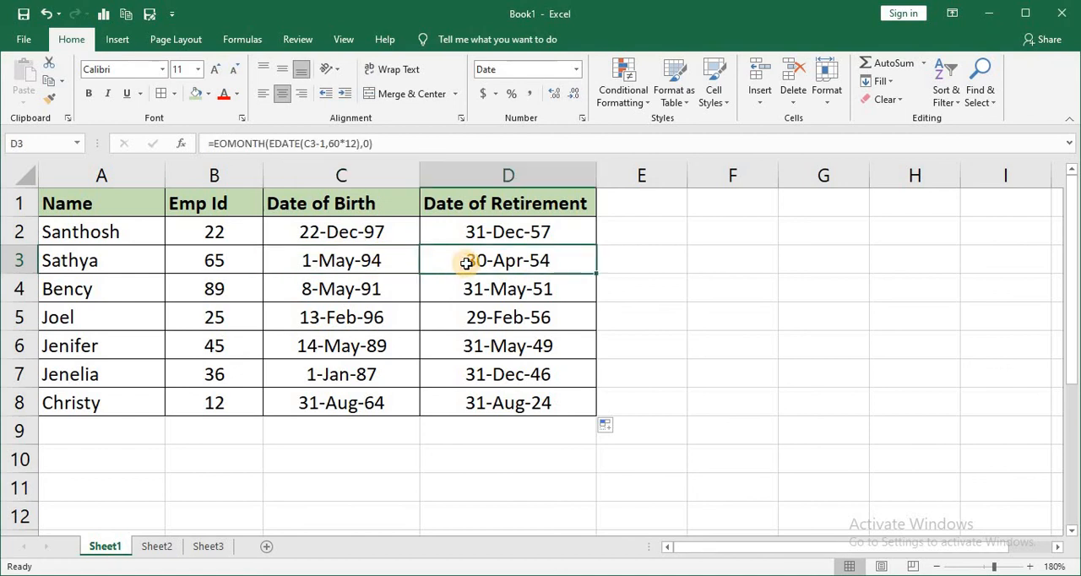
click(358, 379)
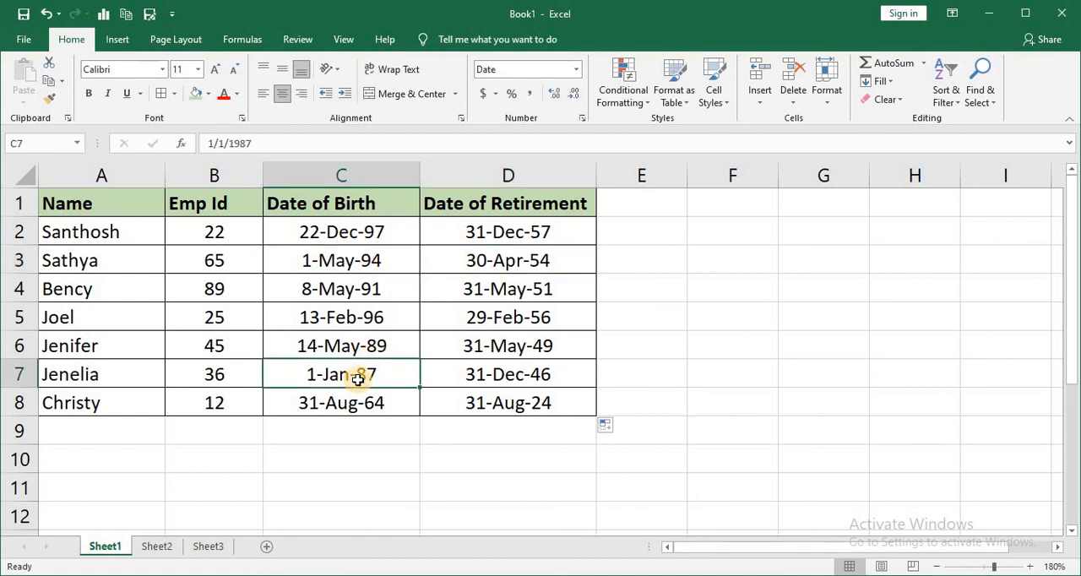
click(465, 378)
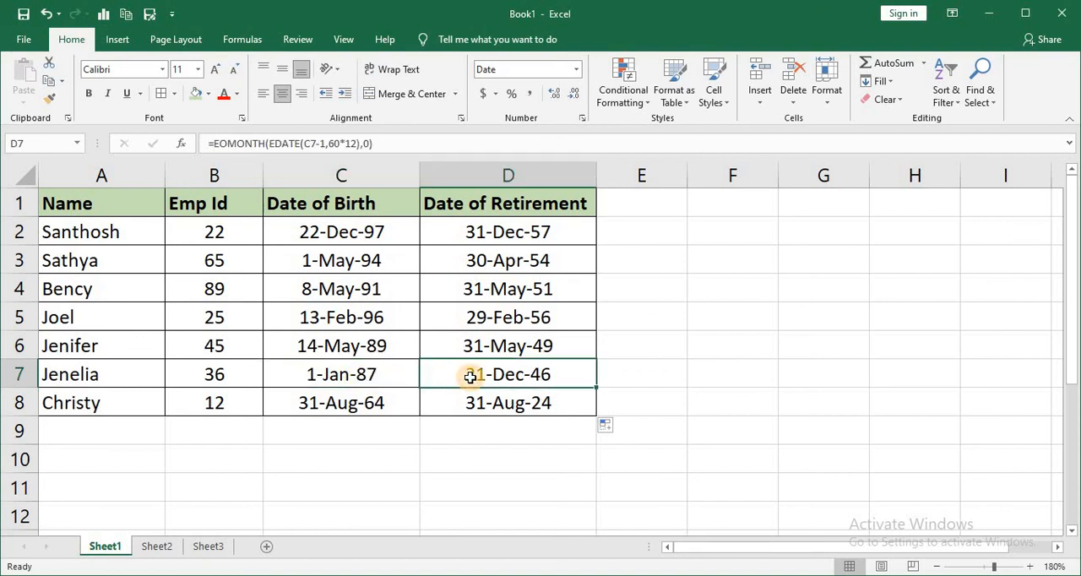
click(478, 407)
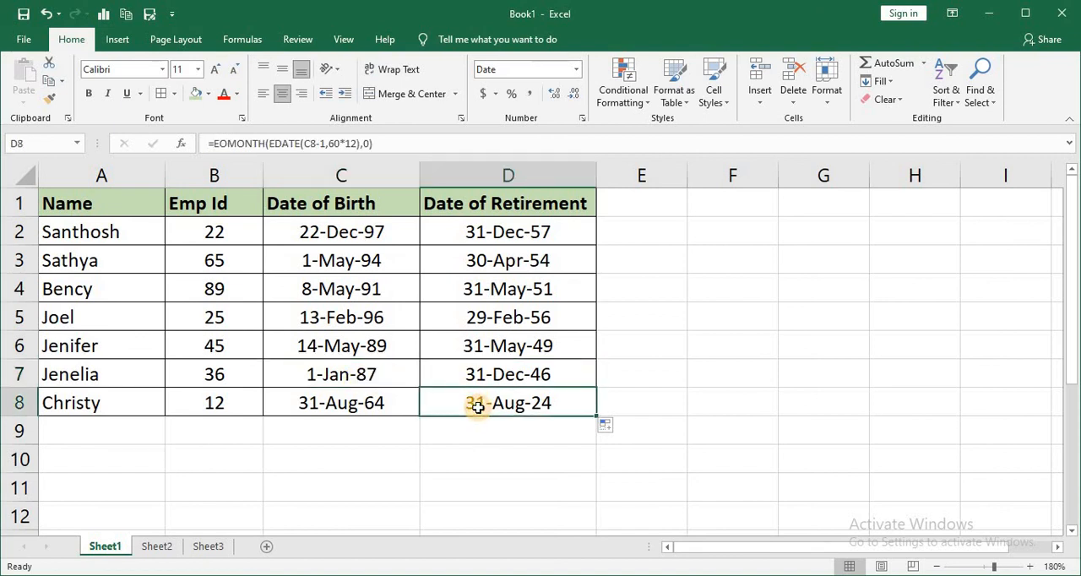